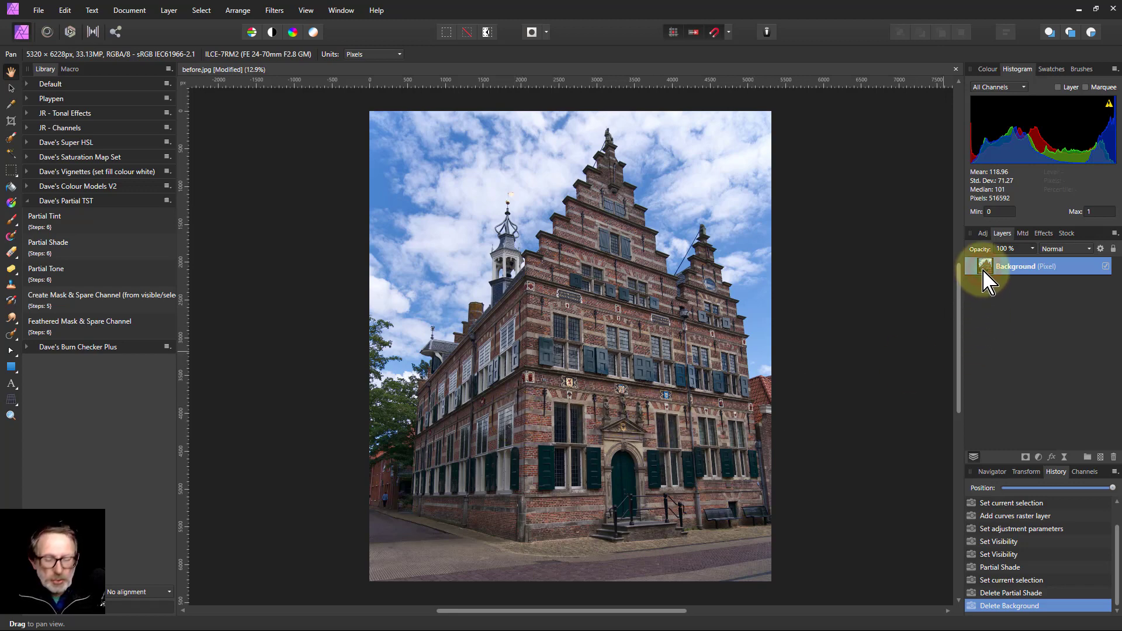
Duplicate the Background, hide the top copy, and select the lower copy.
{"action": "key", "text": "ctrl+j"}
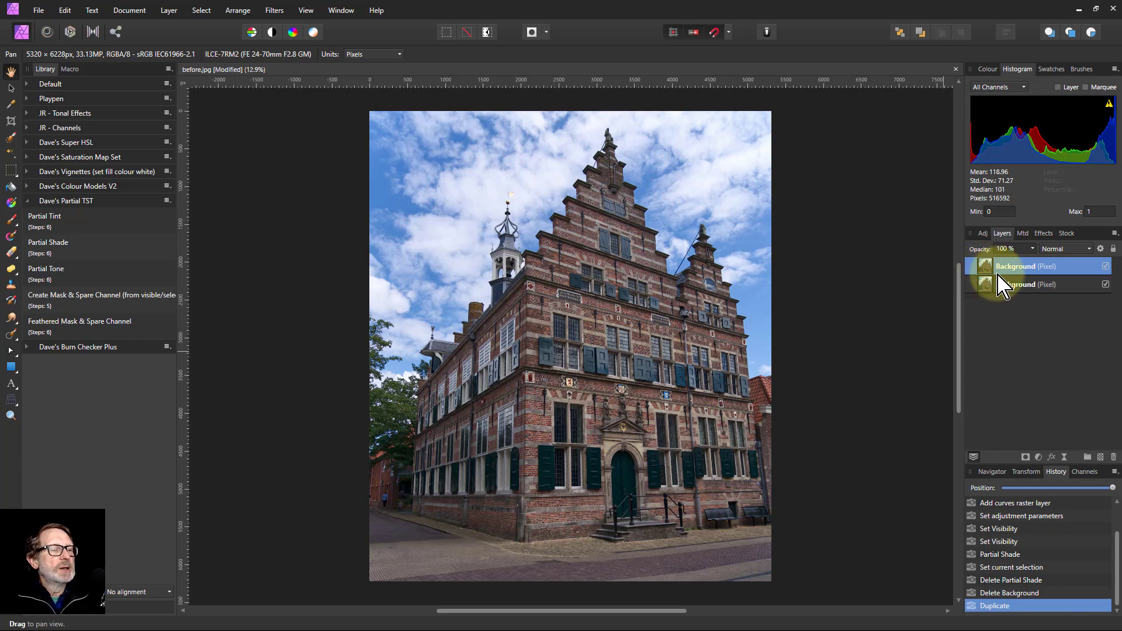
{"action": "left_click", "coordinate": [1105, 267]}
{"action": "left_click", "coordinate": [997, 285]}
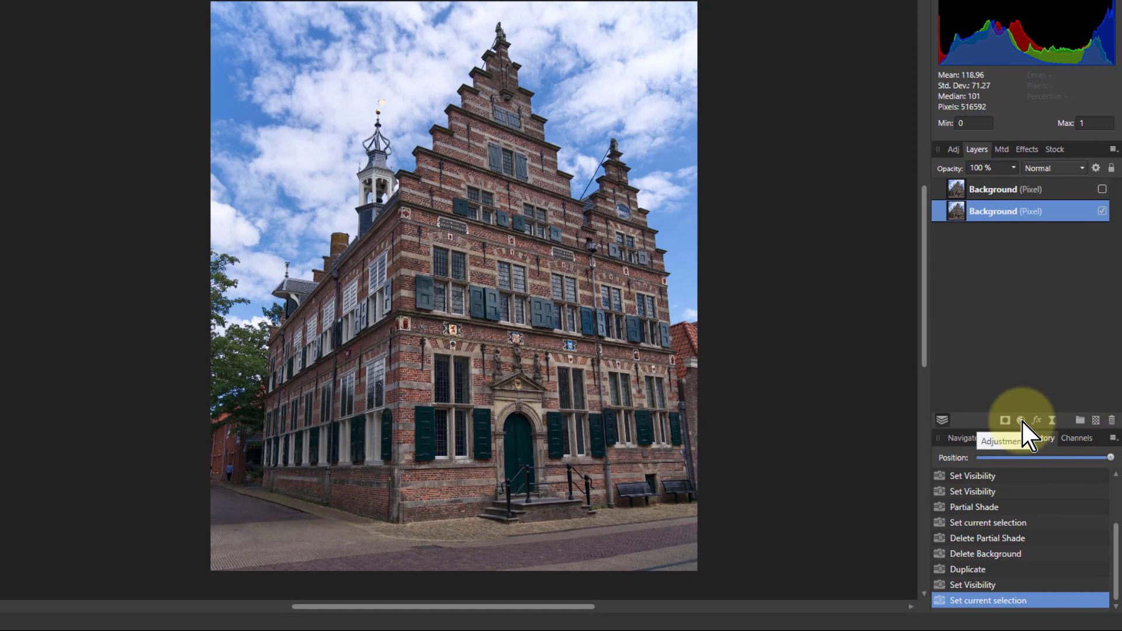
Add a Curves adjustment to the lower copy with a two-point curve that brightens the midtones.
{"action": "left_click", "coordinate": [1021, 420]}
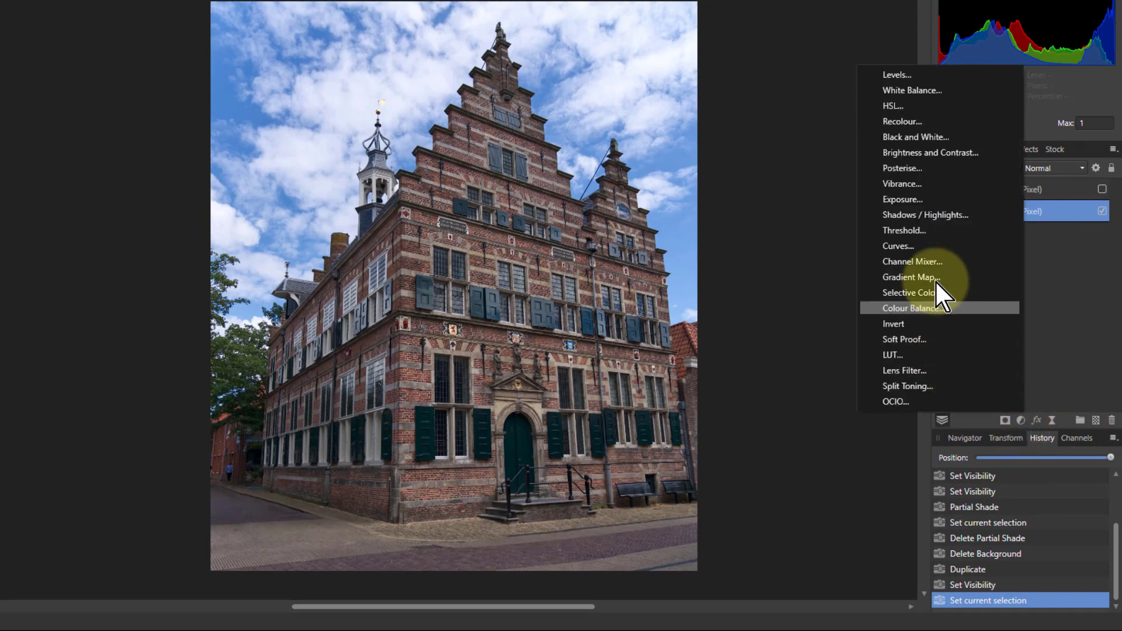
{"action": "left_click", "coordinate": [927, 244]}
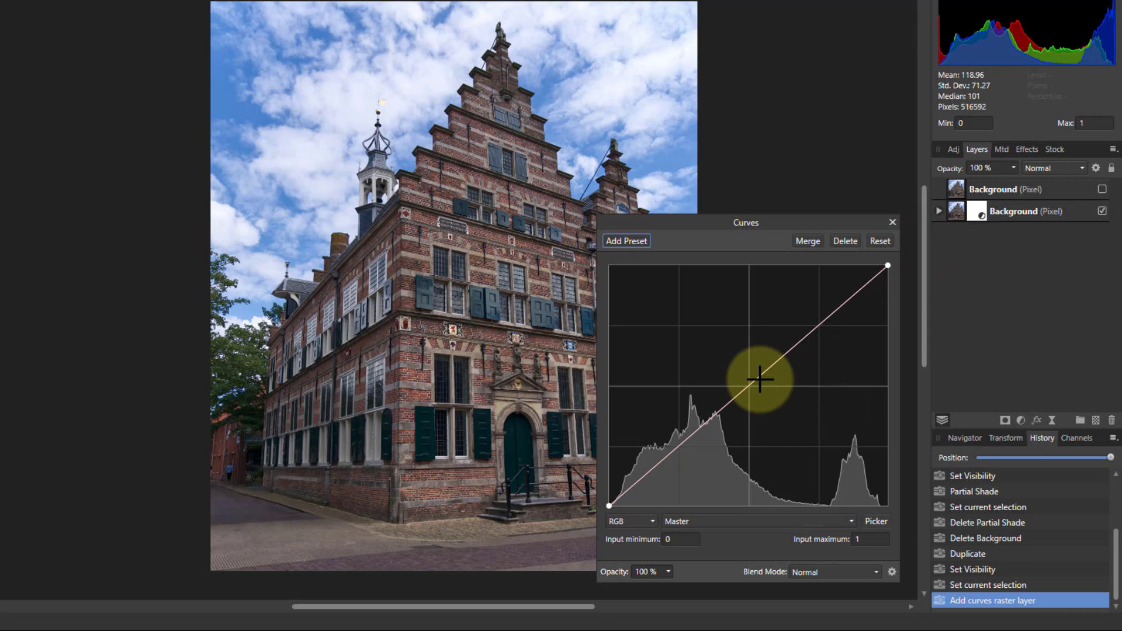
{"action": "left_click_drag", "start_coordinate": [754, 380], "coordinate": [713, 348]}
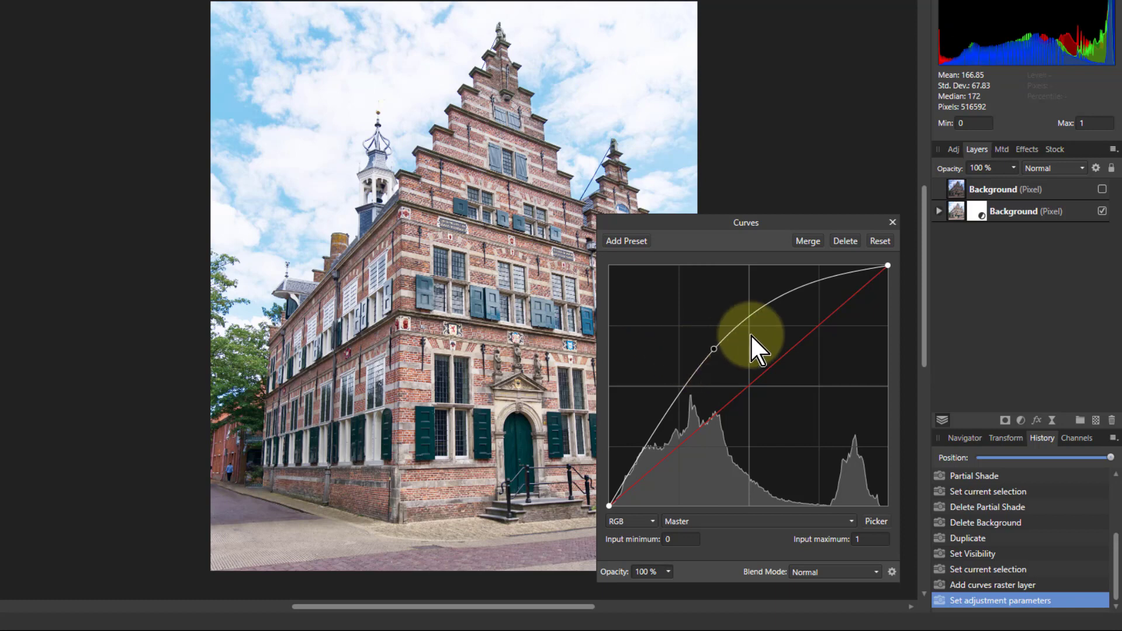
{"action": "left_click_drag", "start_coordinate": [712, 347], "coordinate": [680, 389]}
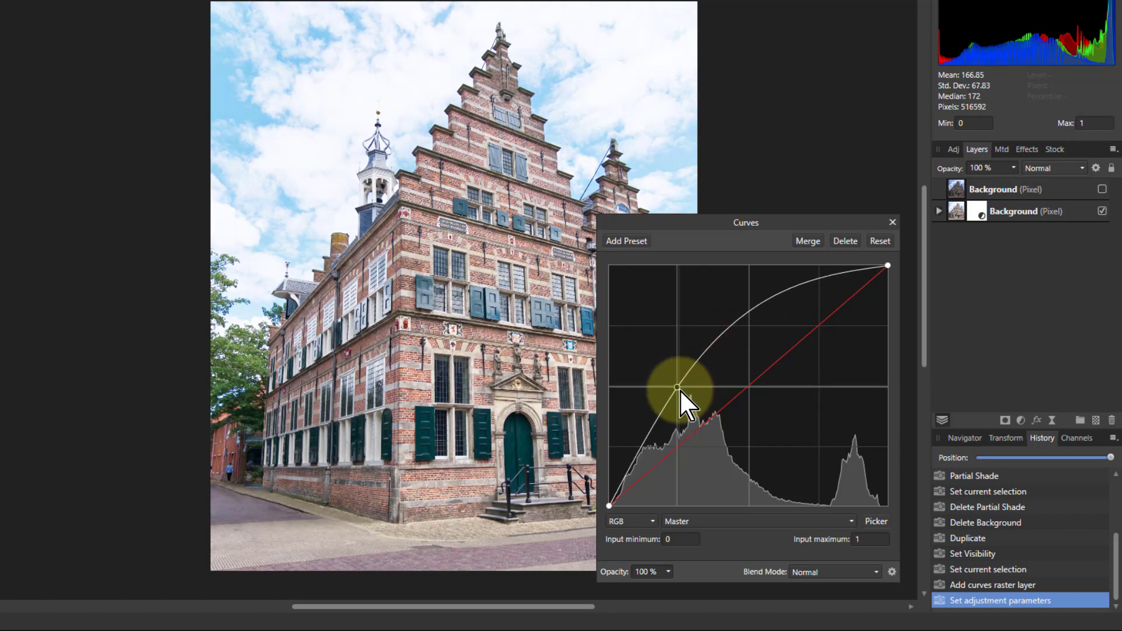
{"action": "left_click_drag", "start_coordinate": [787, 300], "coordinate": [799, 325]}
{"action": "left_click", "coordinate": [875, 276]}
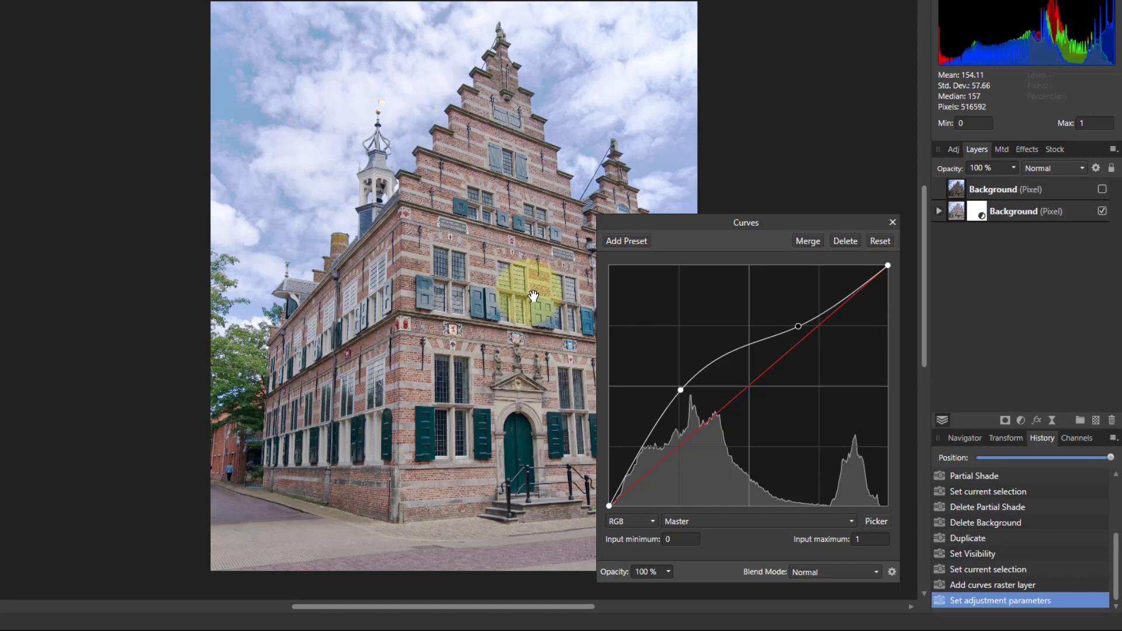
{"action": "left_click_drag", "start_coordinate": [692, 392], "coordinate": [679, 397]}
{"action": "left_click_drag", "start_coordinate": [799, 321], "coordinate": [801, 323]}
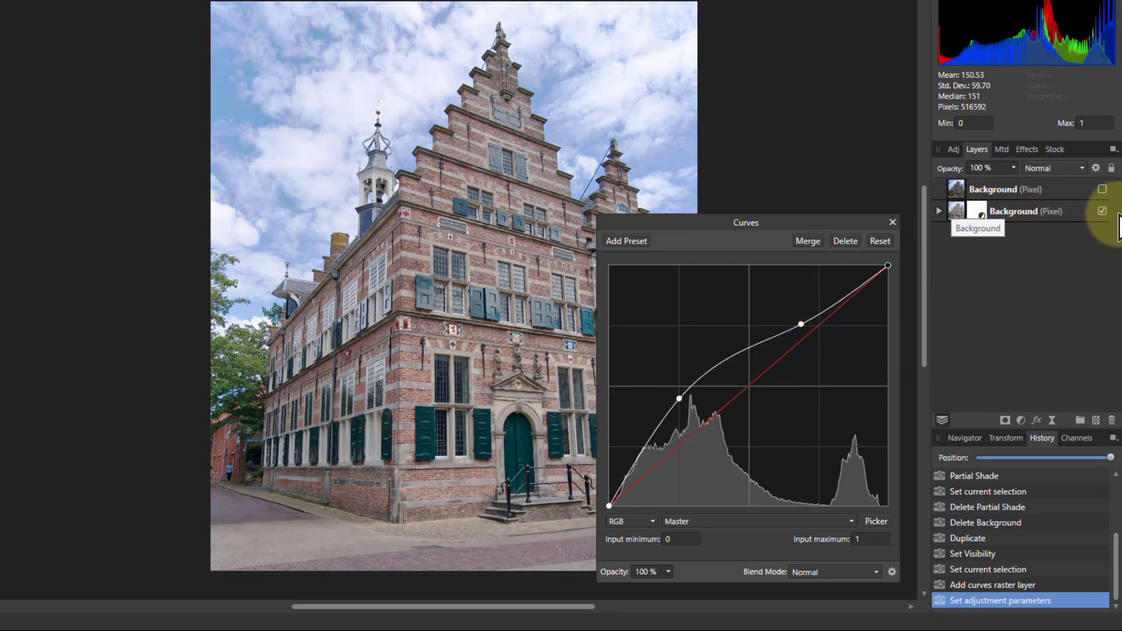
Hide the curves-adjusted layer and show the top Background copy instead.
{"action": "left_click", "coordinate": [1102, 211]}
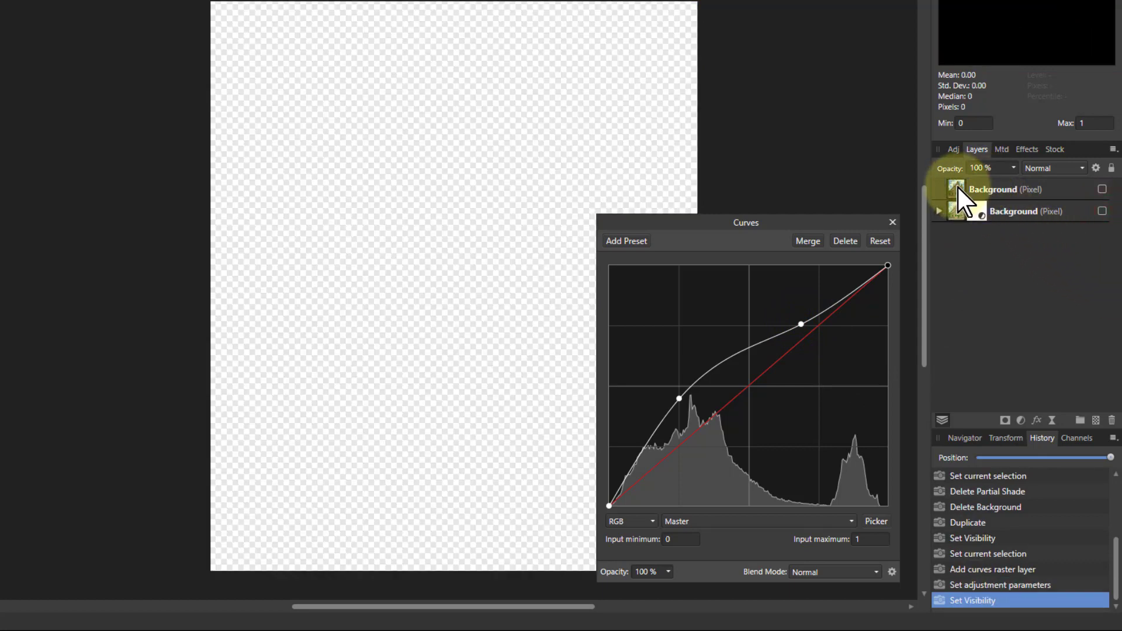
{"action": "left_click", "coordinate": [1005, 188]}
{"action": "left_click", "coordinate": [1102, 188]}
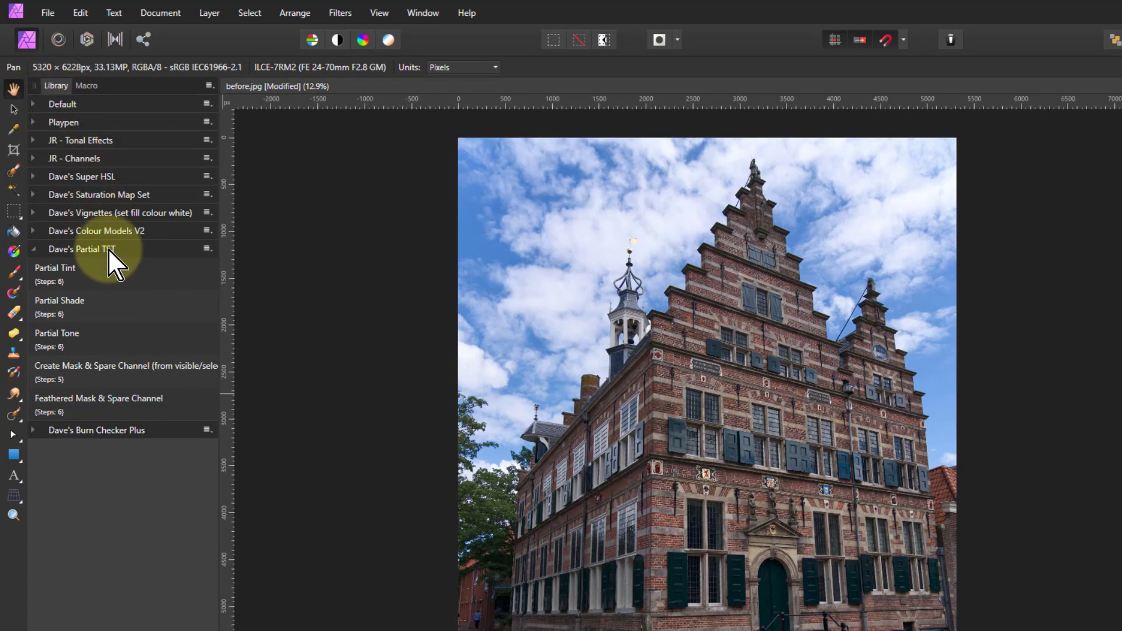
Show the Dave's Partial TST macros in the Macro Library.
{"action": "left_click", "coordinate": [208, 85]}
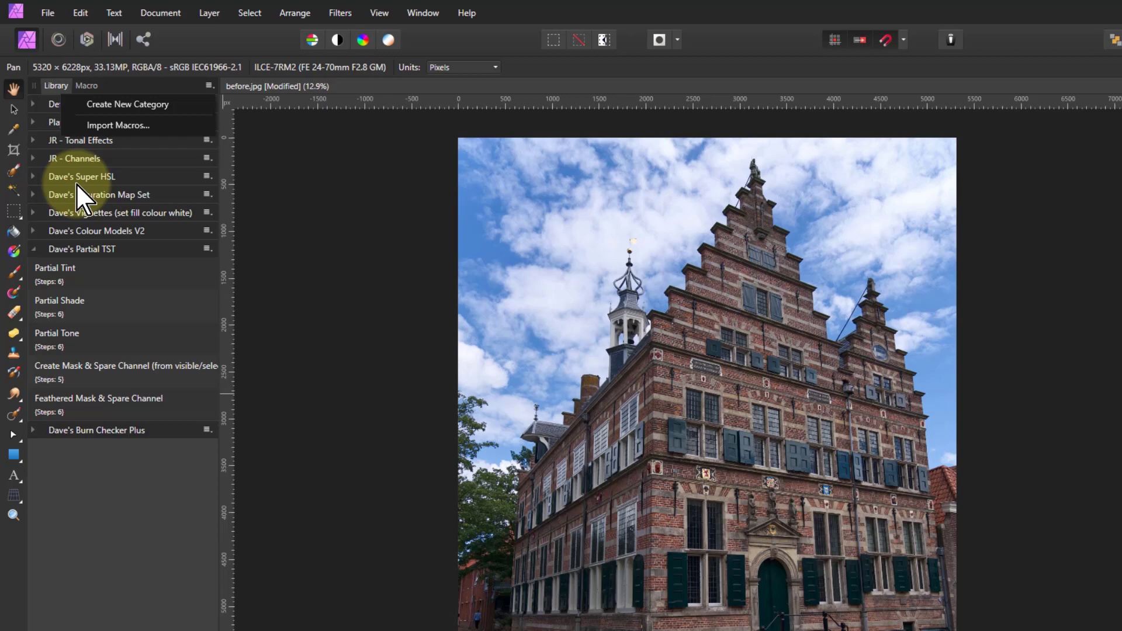
{"action": "left_click", "coordinate": [58, 248]}
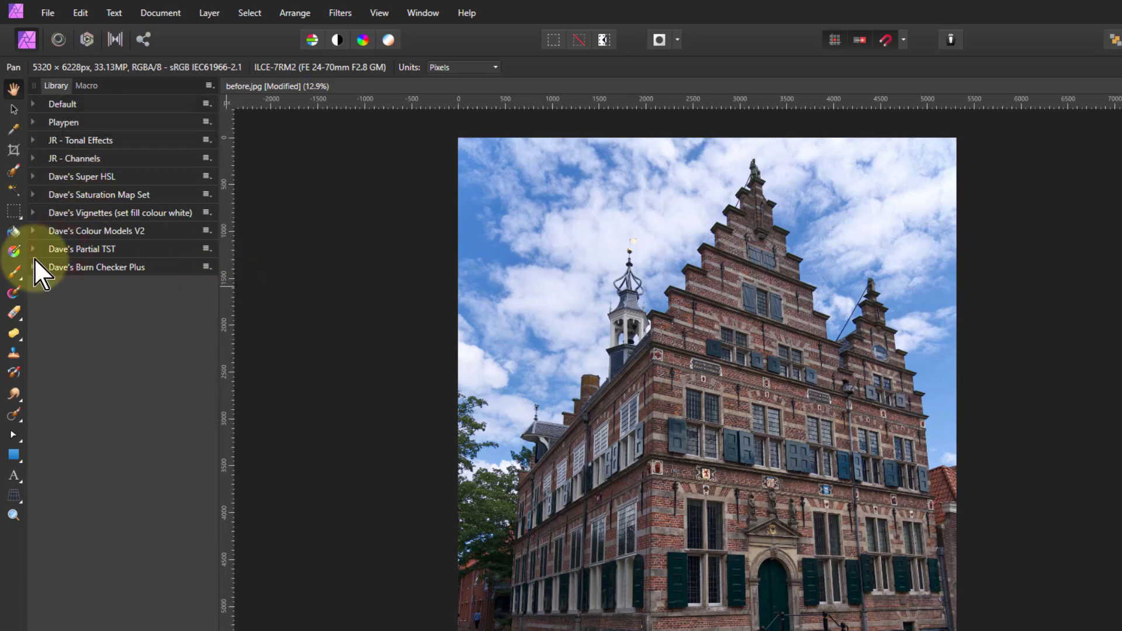
{"action": "left_click", "coordinate": [34, 250]}
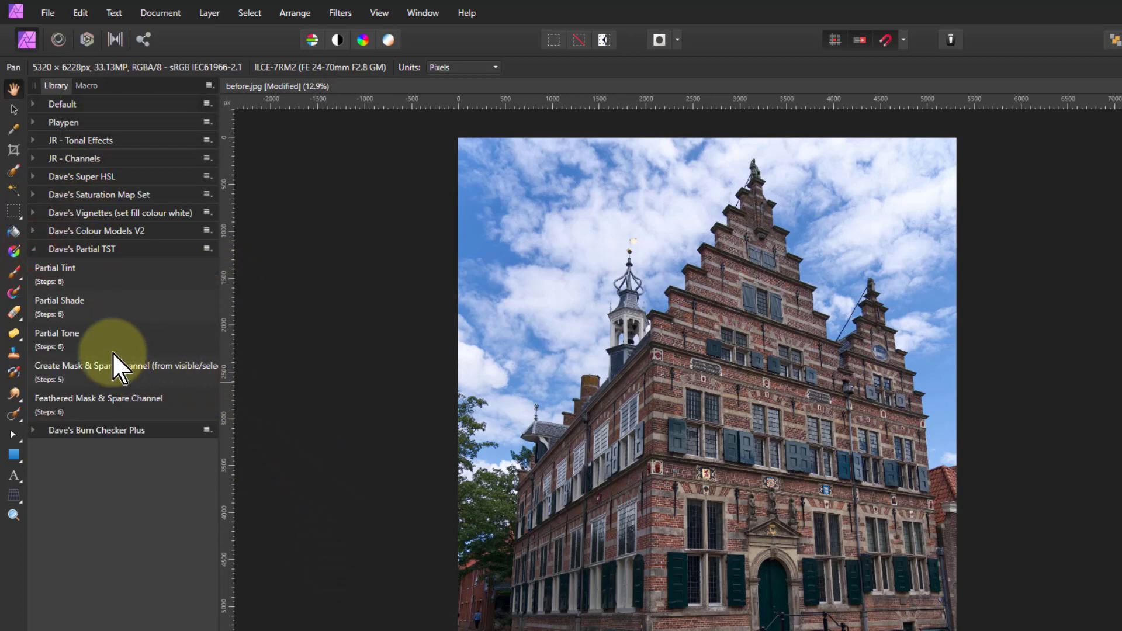
Run the Partial Shade macro and increase the new layer's Coarse Shade Extent.
{"action": "left_click", "coordinate": [67, 304]}
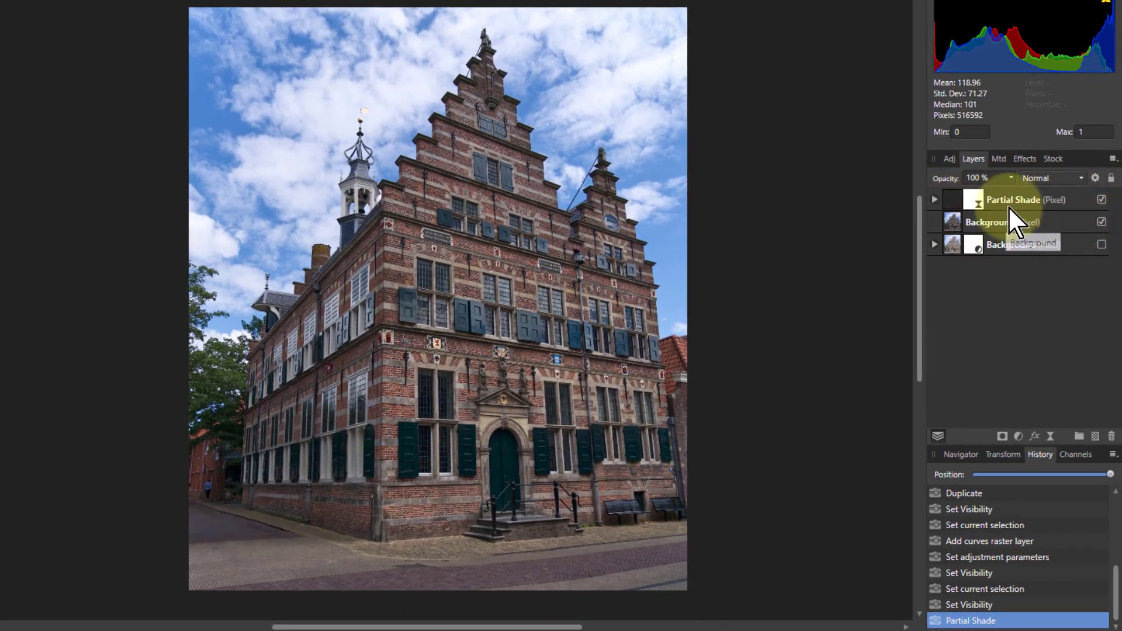
{"action": "double_click", "coordinate": [979, 203]}
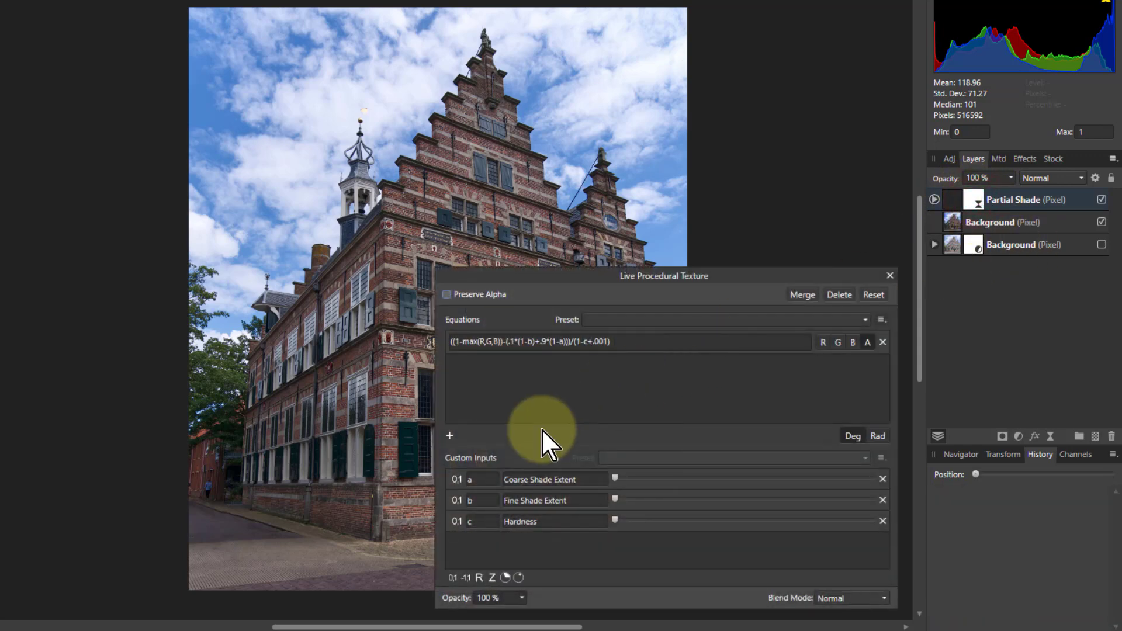
{"action": "left_click_drag", "start_coordinate": [531, 279], "coordinate": [671, 271]}
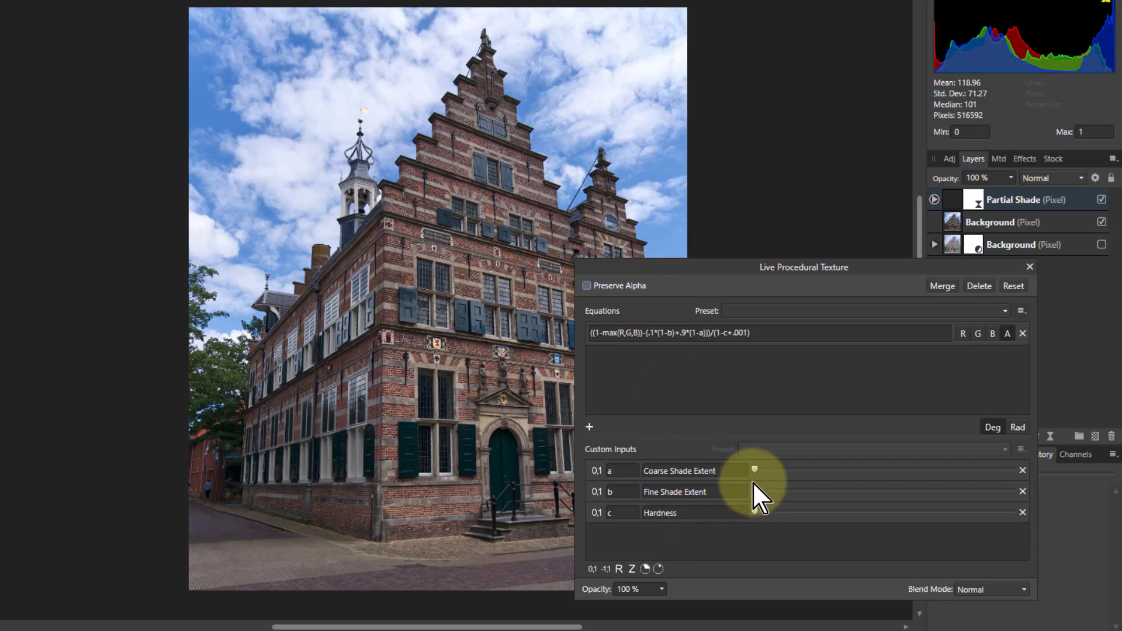
{"action": "left_click_drag", "start_coordinate": [755, 469], "coordinate": [757, 468]}
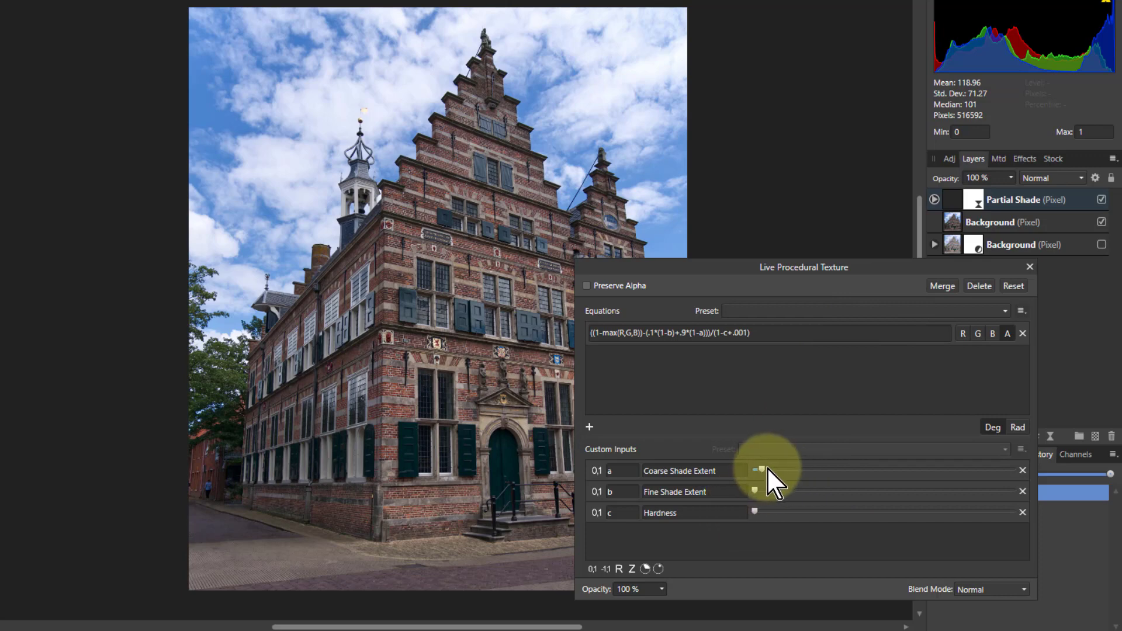
{"action": "mouse_move", "coordinate": [759, 468]}
{"action": "left_mouse_down"}
{"action": "mouse_move", "coordinate": [1003, 461]}
{"action": "mouse_move", "coordinate": [850, 493]}
{"action": "mouse_move", "coordinate": [780, 493]}
{"action": "mouse_move", "coordinate": [796, 493]}
{"action": "left_mouse_up"}
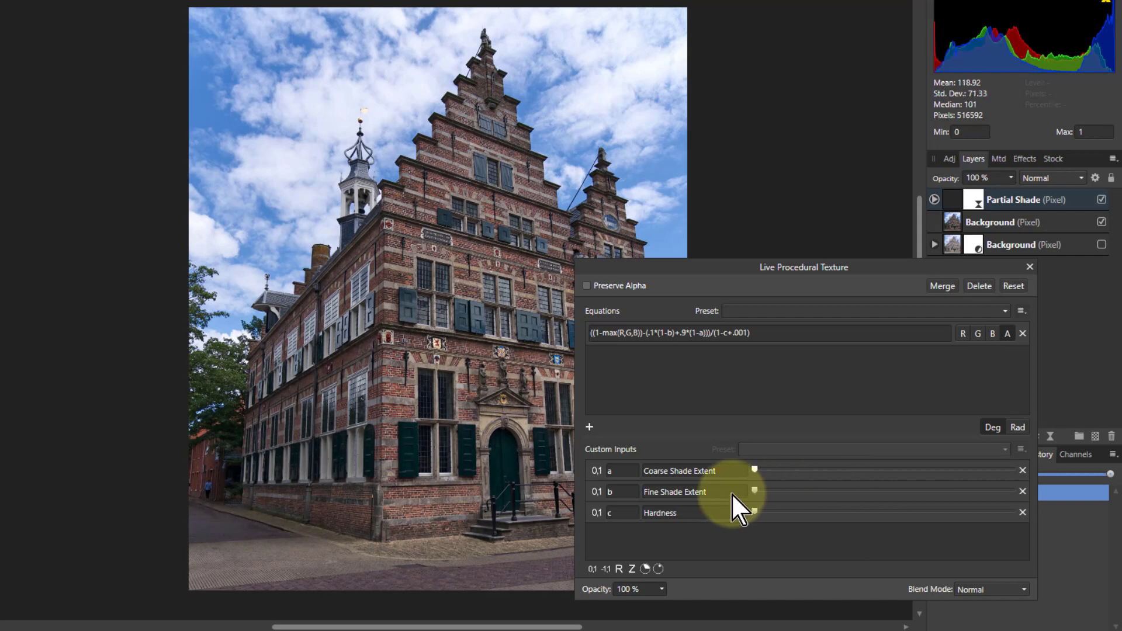
Set the Partial Shade layer's blend mode to Screen.
{"action": "left_click", "coordinate": [954, 197]}
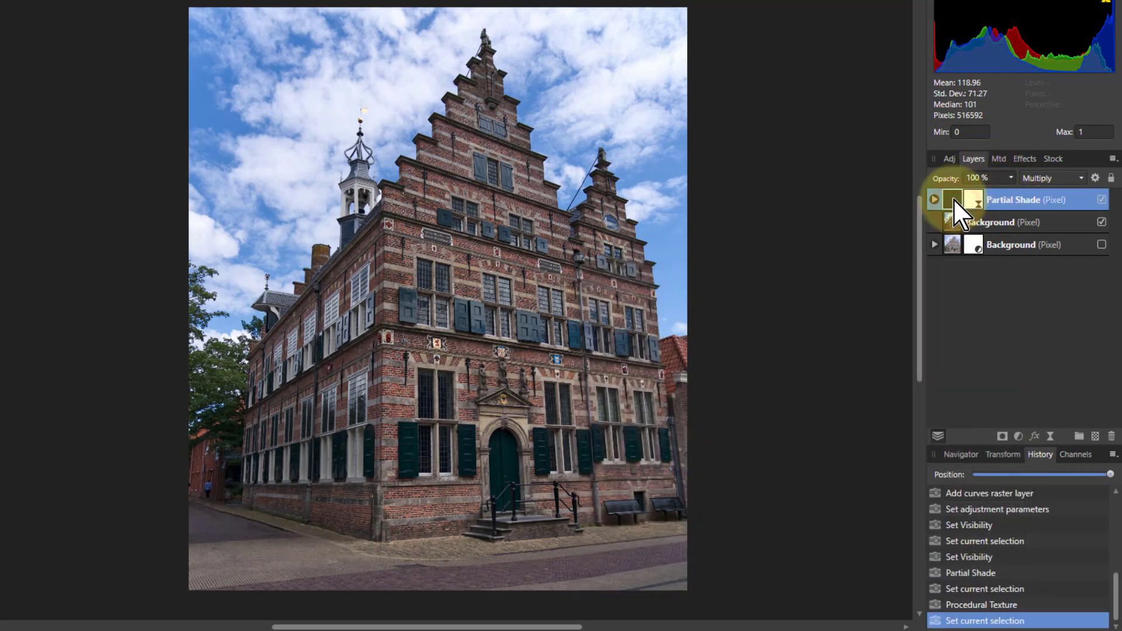
{"action": "left_click", "coordinate": [1046, 179]}
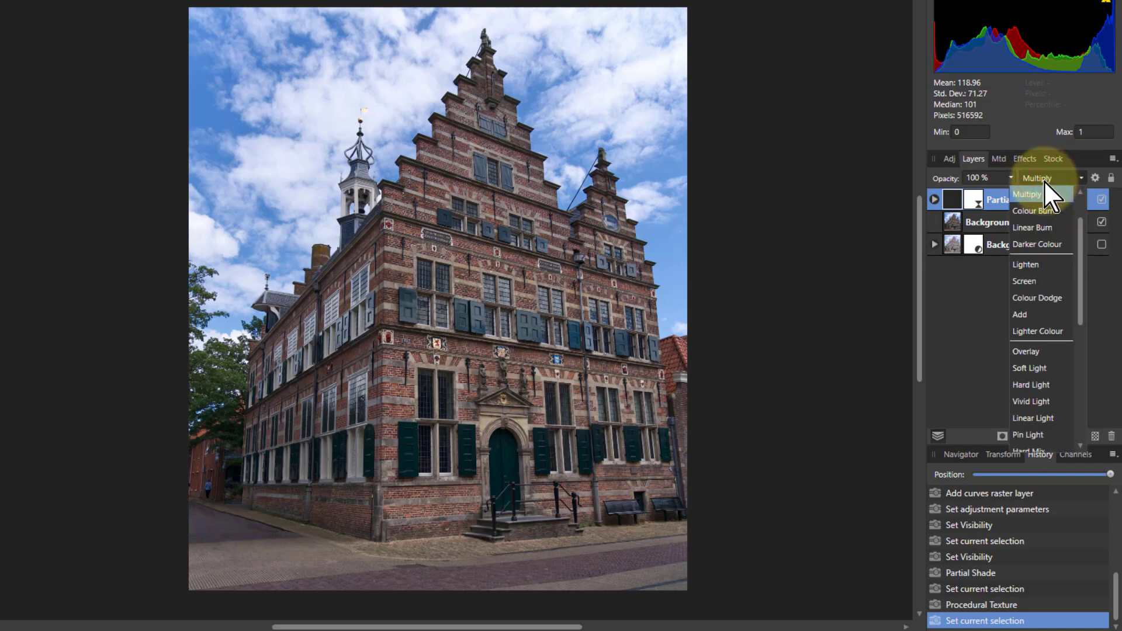
{"action": "left_click", "coordinate": [1027, 282]}
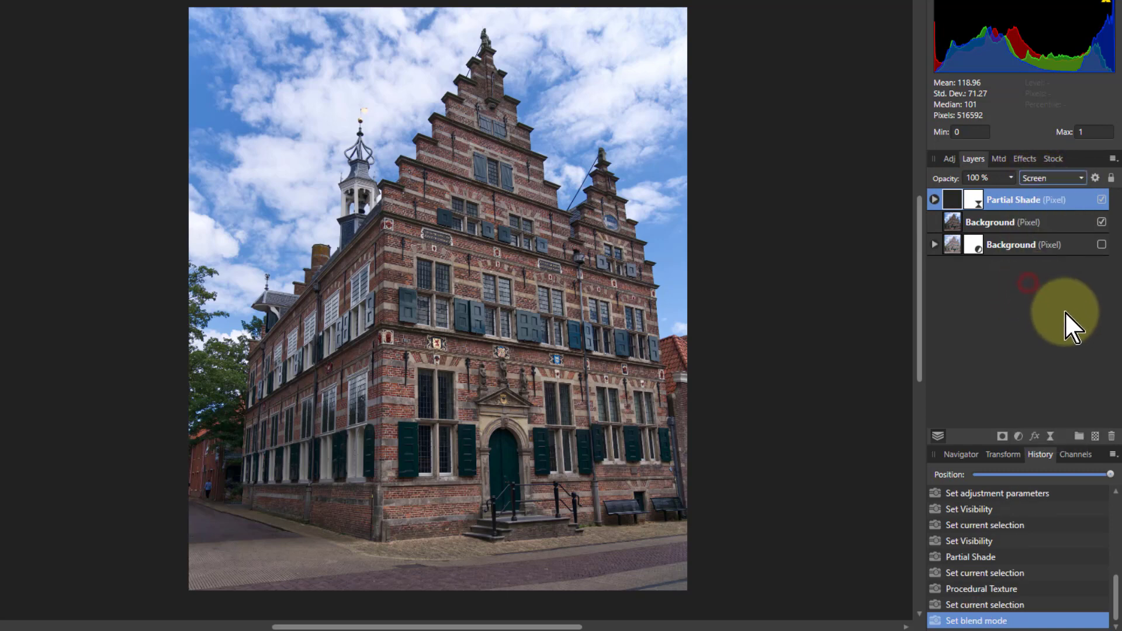
{"action": "left_click", "coordinate": [976, 199]}
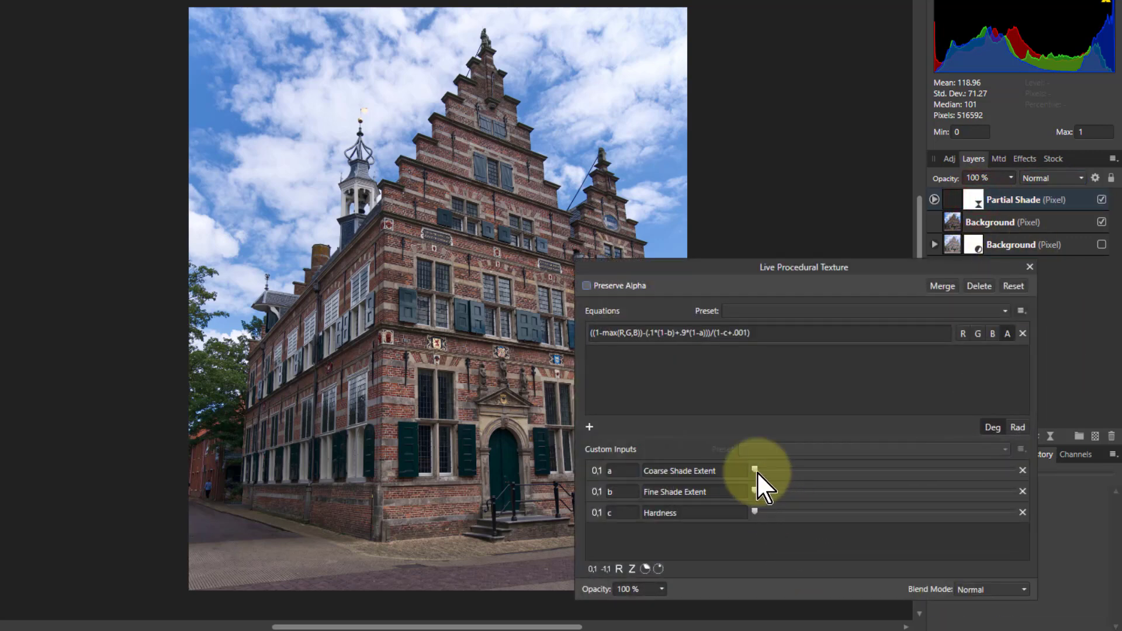
Max out Coarse Shade Extent, raise Fine Shade Extent, and set Hardness mid-range.
{"action": "left_click_drag", "start_coordinate": [839, 469], "coordinate": [1120, 488]}
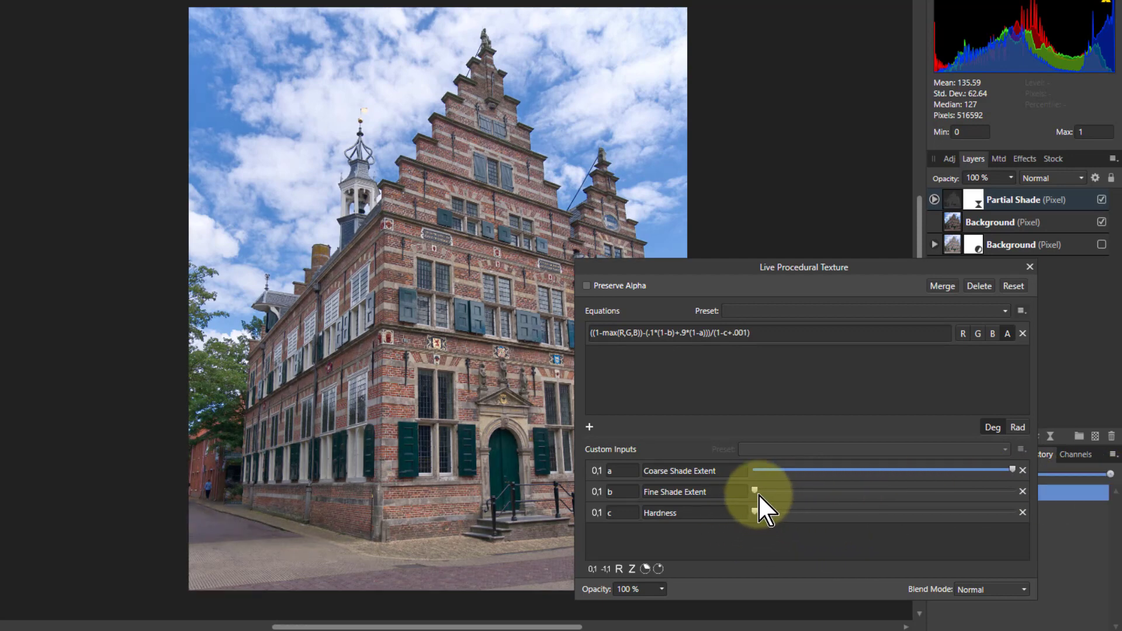
{"action": "left_click_drag", "start_coordinate": [758, 493], "coordinate": [887, 491]}
{"action": "left_click_drag", "start_coordinate": [1022, 469], "coordinate": [1018, 468]}
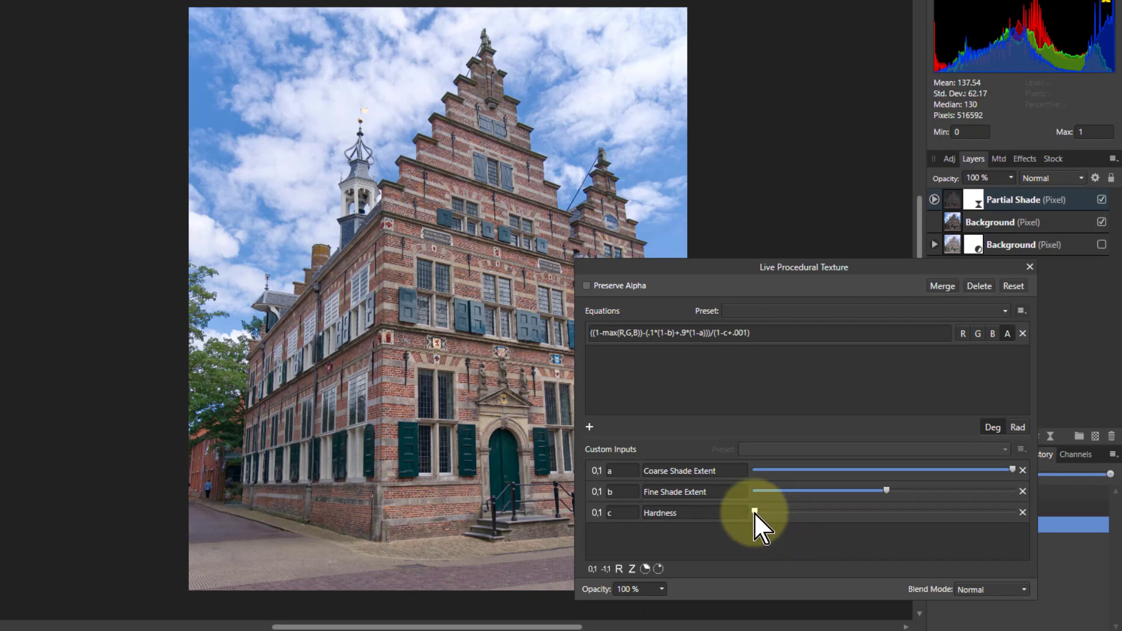
{"action": "left_click_drag", "start_coordinate": [754, 510], "coordinate": [758, 512]}
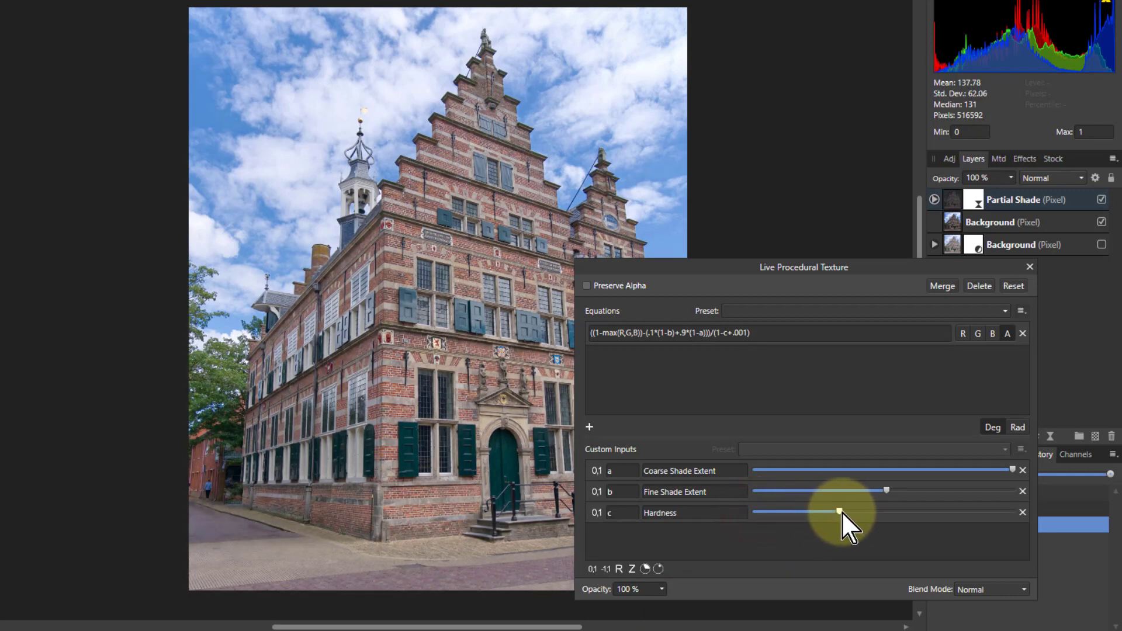
{"action": "left_click_drag", "start_coordinate": [881, 511], "coordinate": [857, 517]}
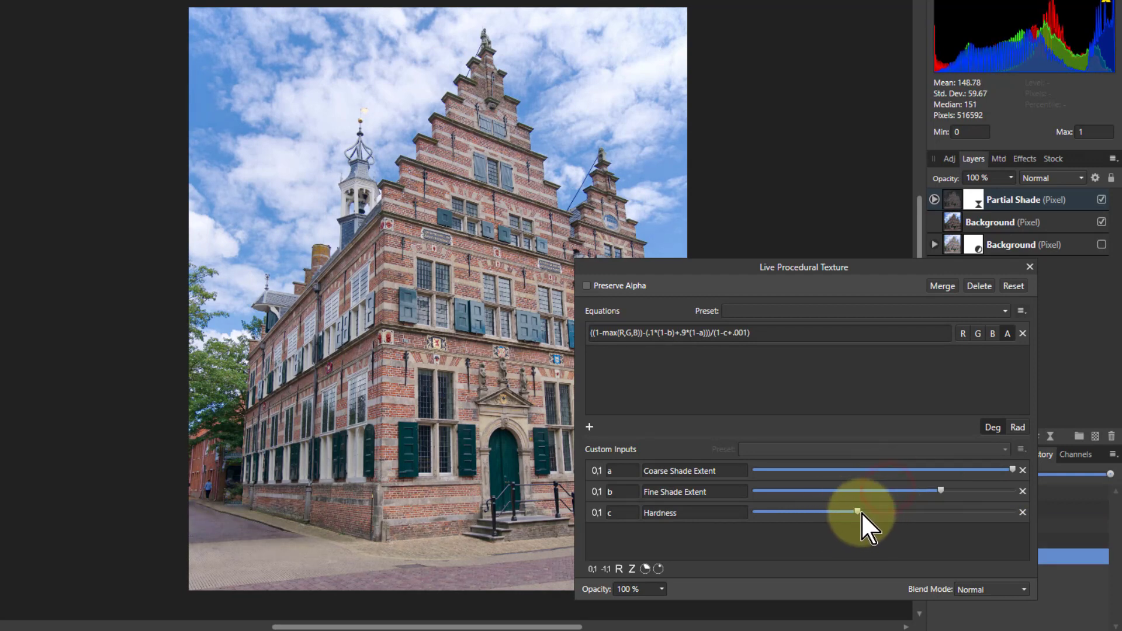
{"action": "left_click_drag", "start_coordinate": [883, 512], "coordinate": [886, 512]}
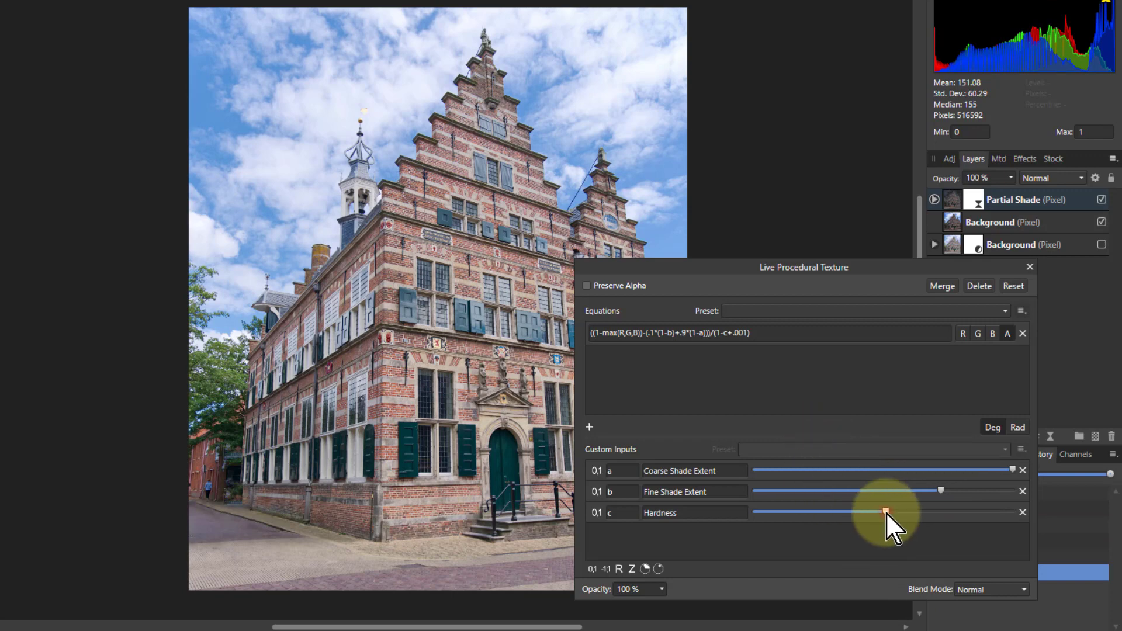
{"action": "left_click", "coordinate": [886, 512]}
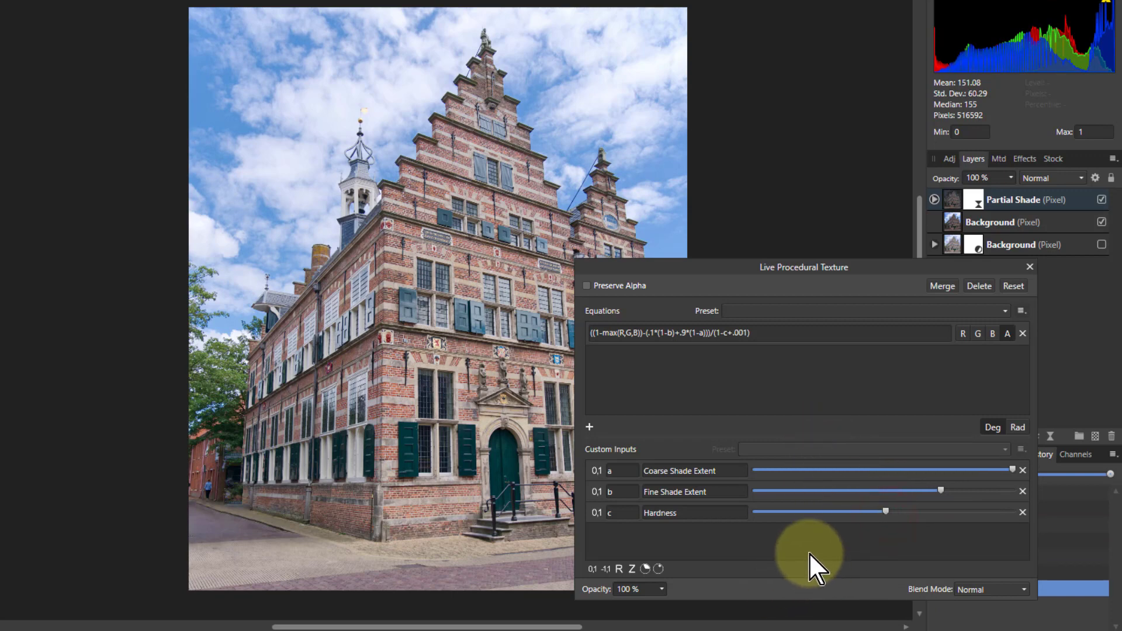
Group the Partial Shade layer with the upper Background layer.
{"action": "left_click", "coordinate": [1027, 268]}
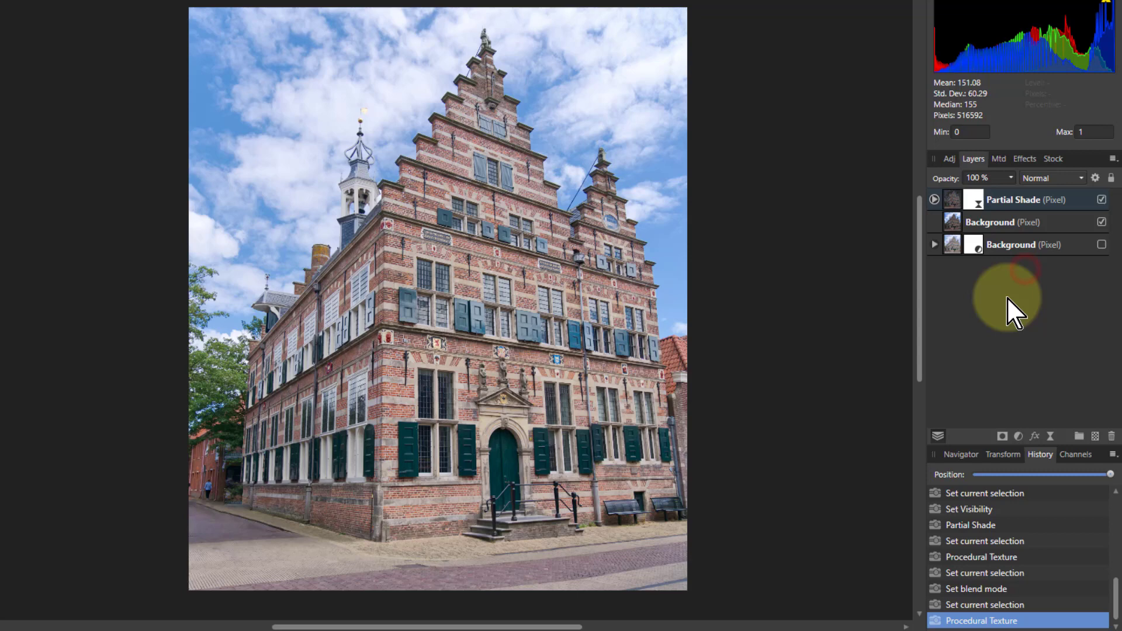
{"action": "left_click", "coordinate": [1027, 197]}
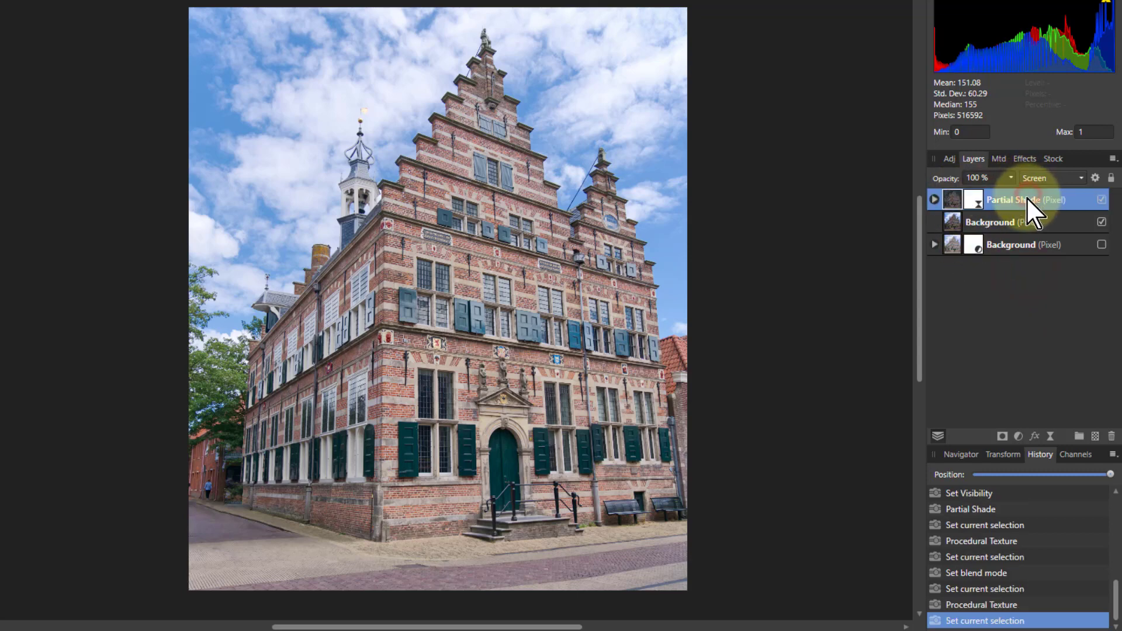
{"action": "left_click", "coordinate": [1013, 223], "text": "shift"}
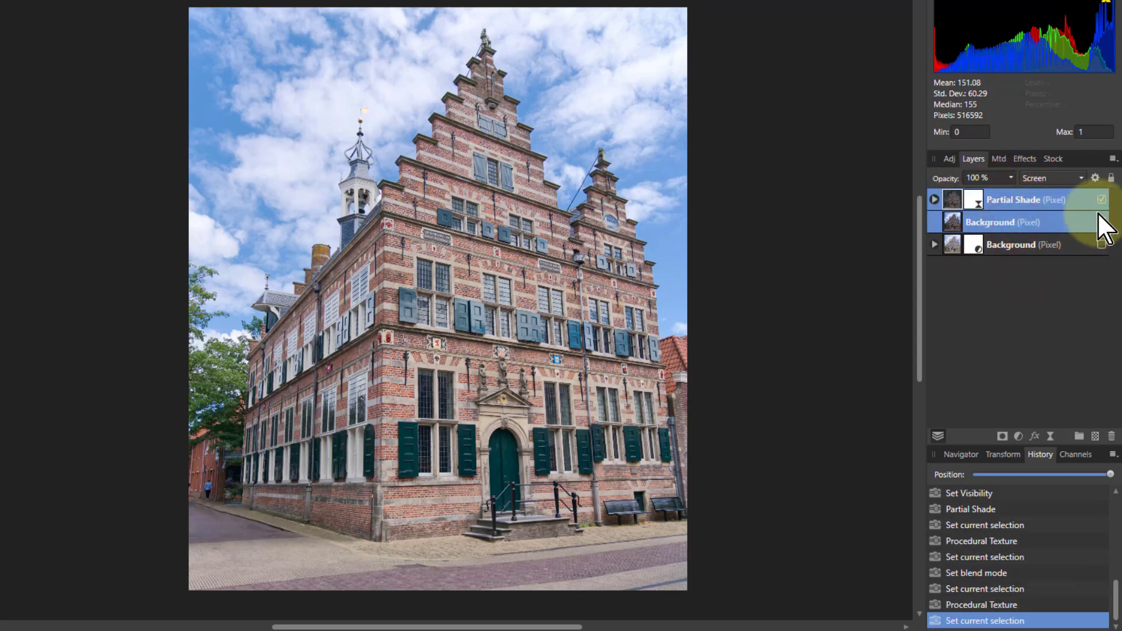
{"action": "key", "text": "ctrl+g"}
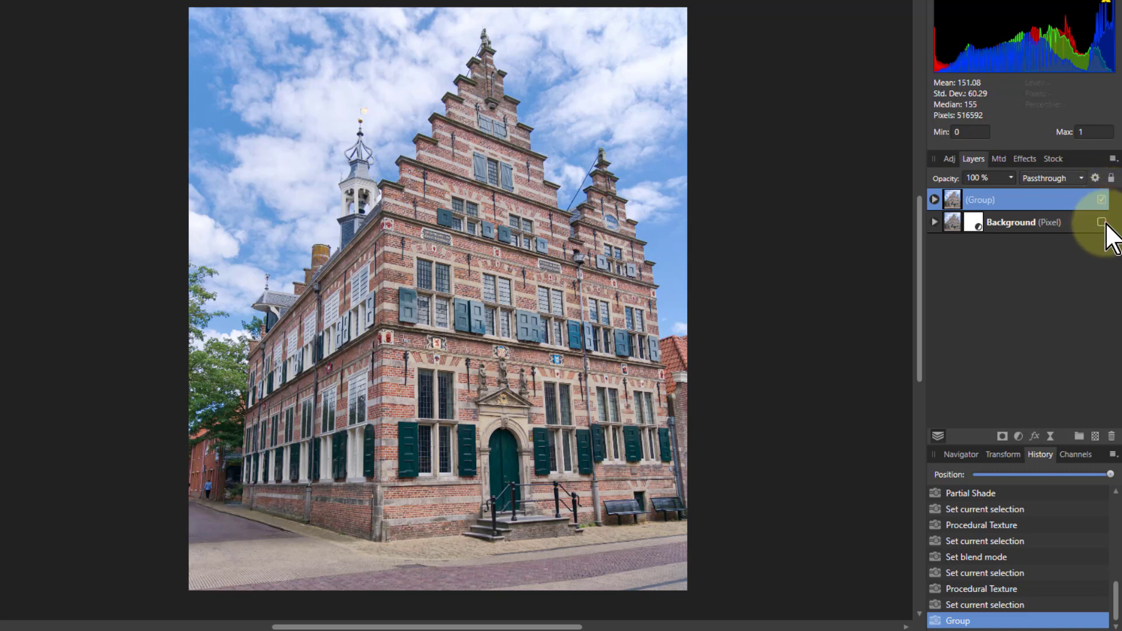
Show the lower Background and toggle the group on and off to compare versions.
{"action": "left_click", "coordinate": [1102, 222]}
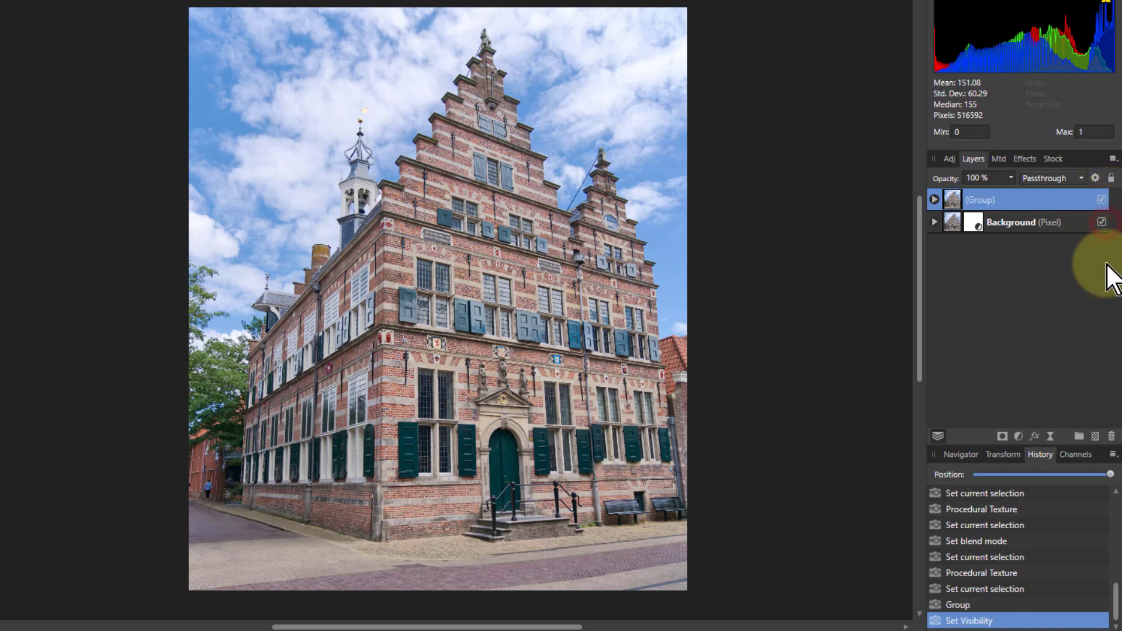
{"action": "left_click", "coordinate": [1102, 200]}
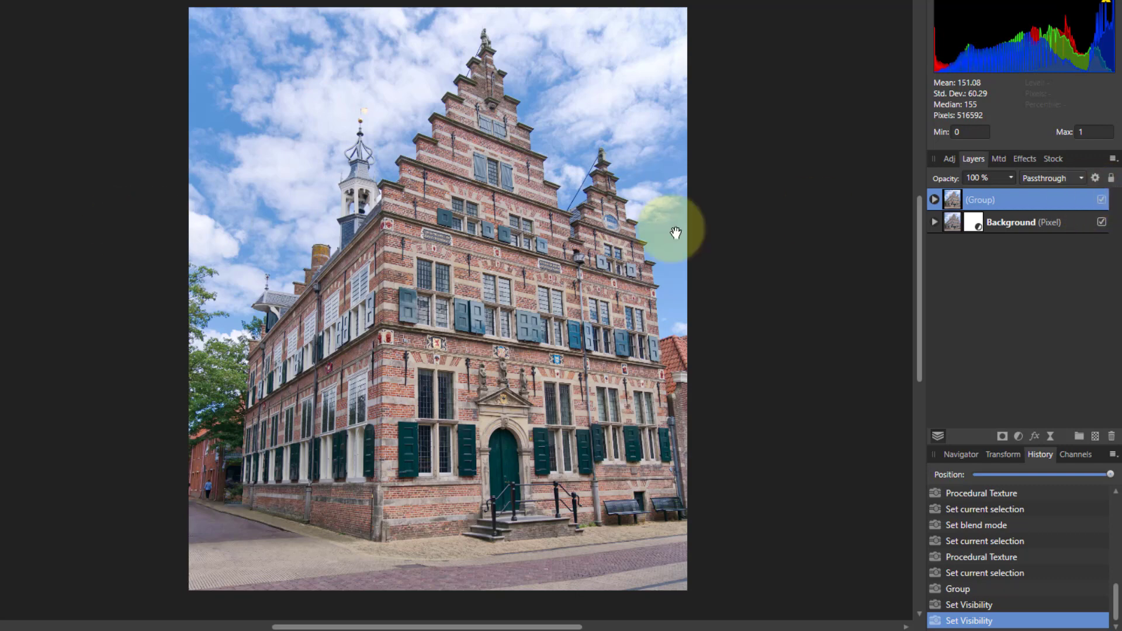
{"action": "left_click", "coordinate": [1102, 199]}
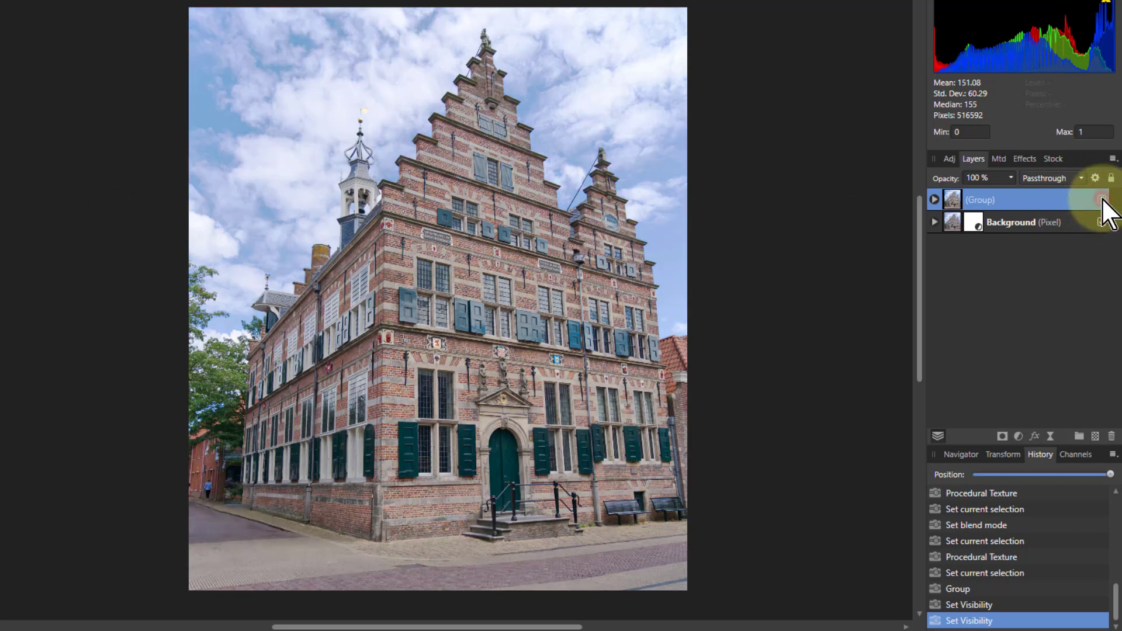
{"action": "left_click", "coordinate": [1102, 200]}
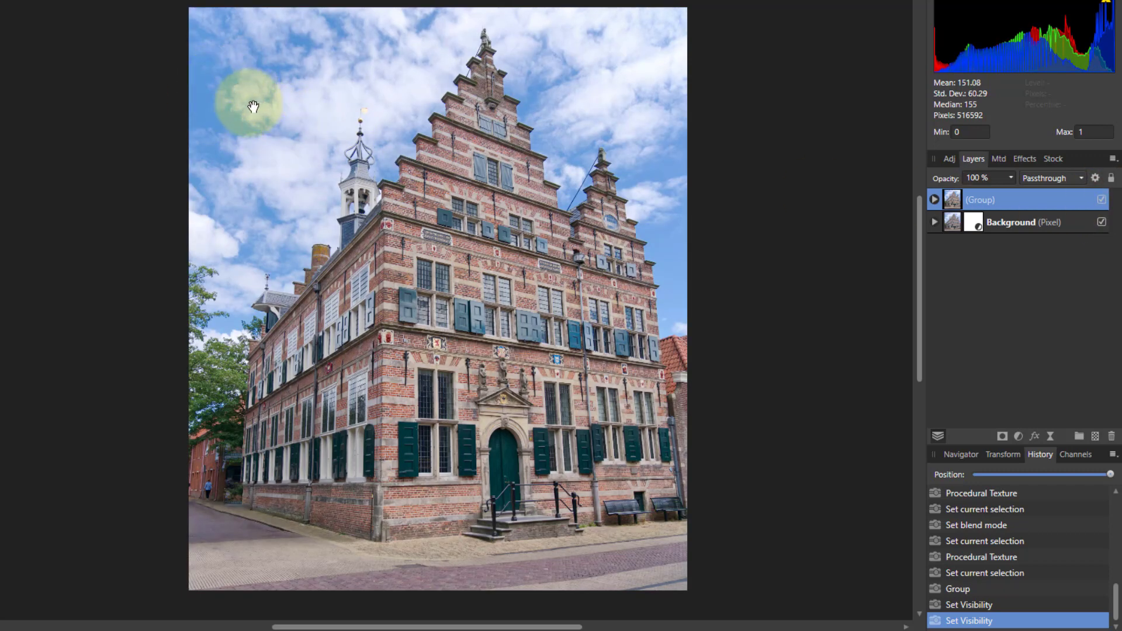
{"action": "left_click", "coordinate": [1103, 200]}
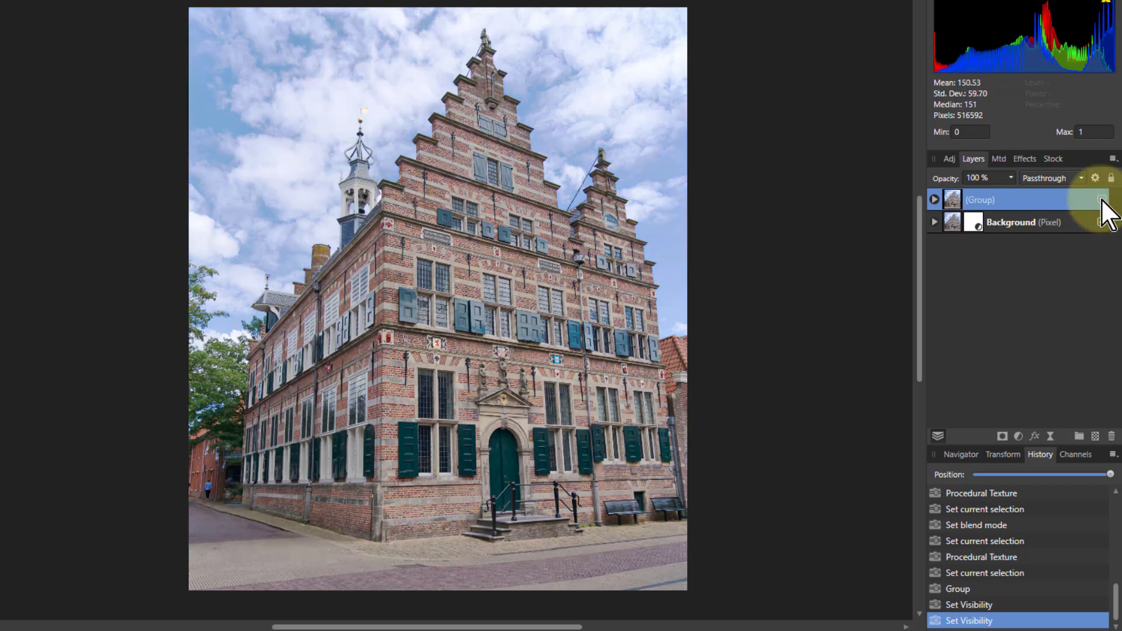
{"action": "left_click", "coordinate": [1103, 200]}
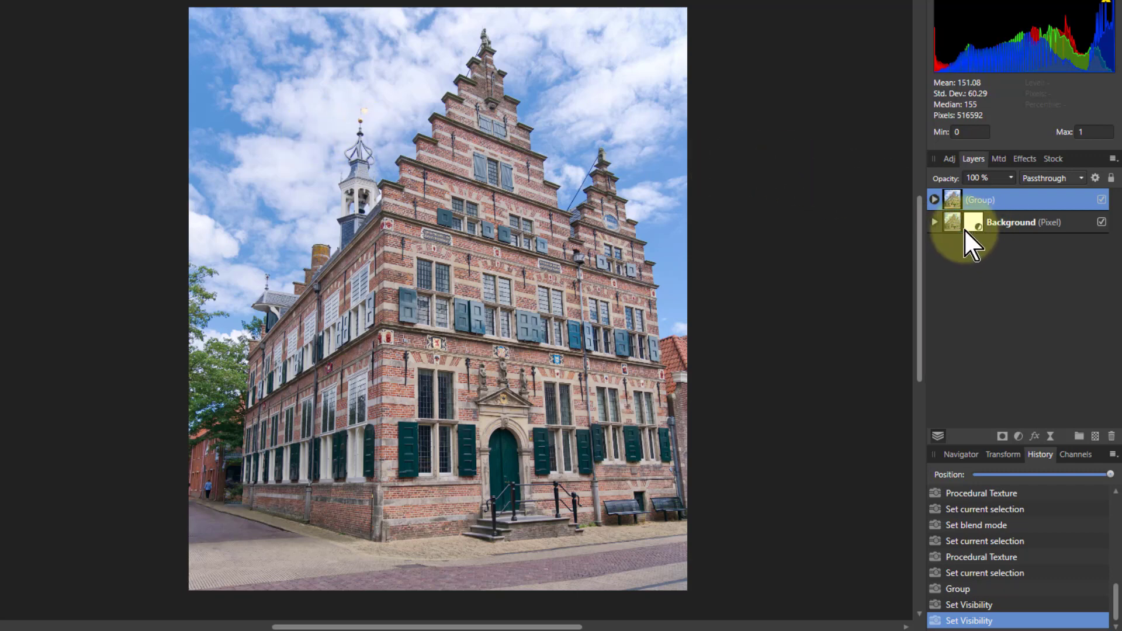
In the grouped Partial Shade texture, lower Hardness slightly and nudge Fine Shade Extent higher.
{"action": "left_click", "coordinate": [934, 199]}
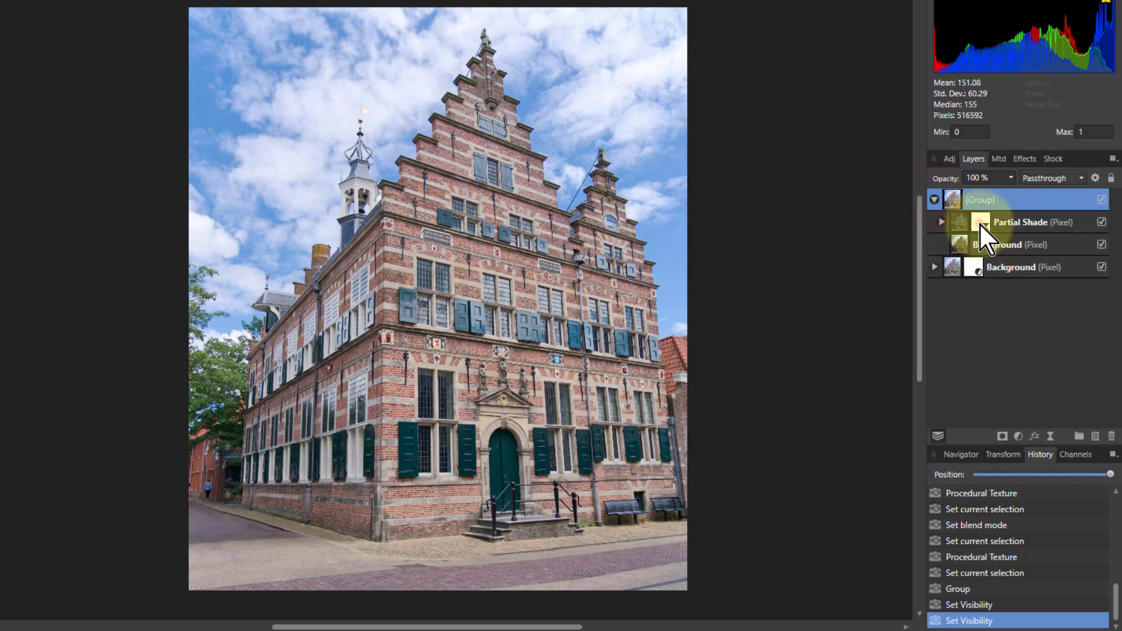
{"action": "double_click", "coordinate": [979, 224]}
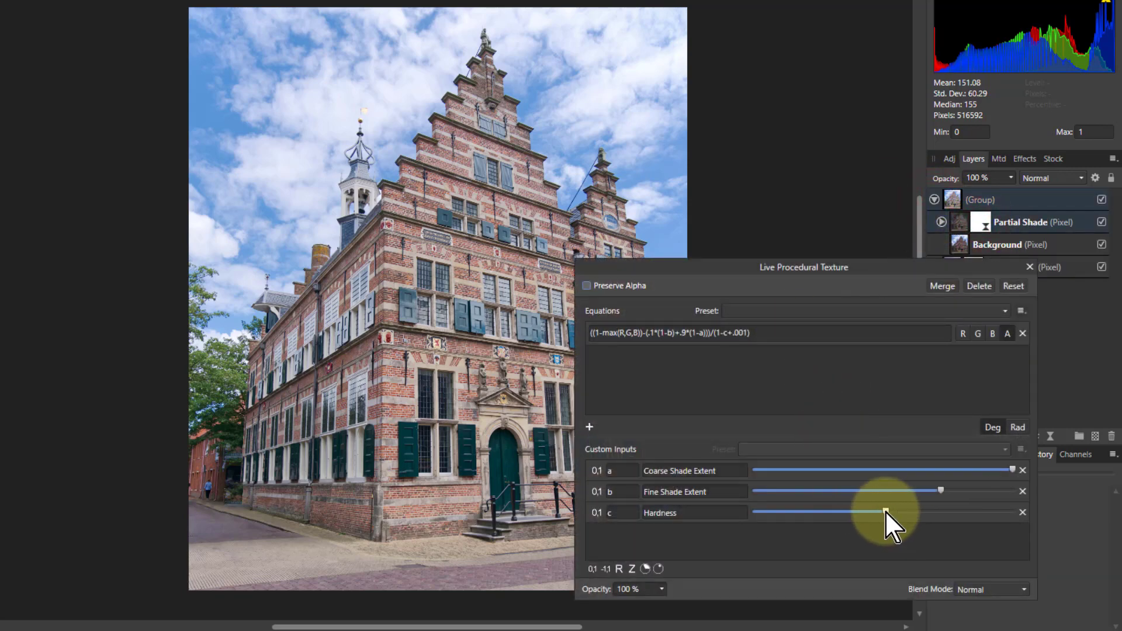
{"action": "left_click_drag", "start_coordinate": [886, 511], "coordinate": [863, 520]}
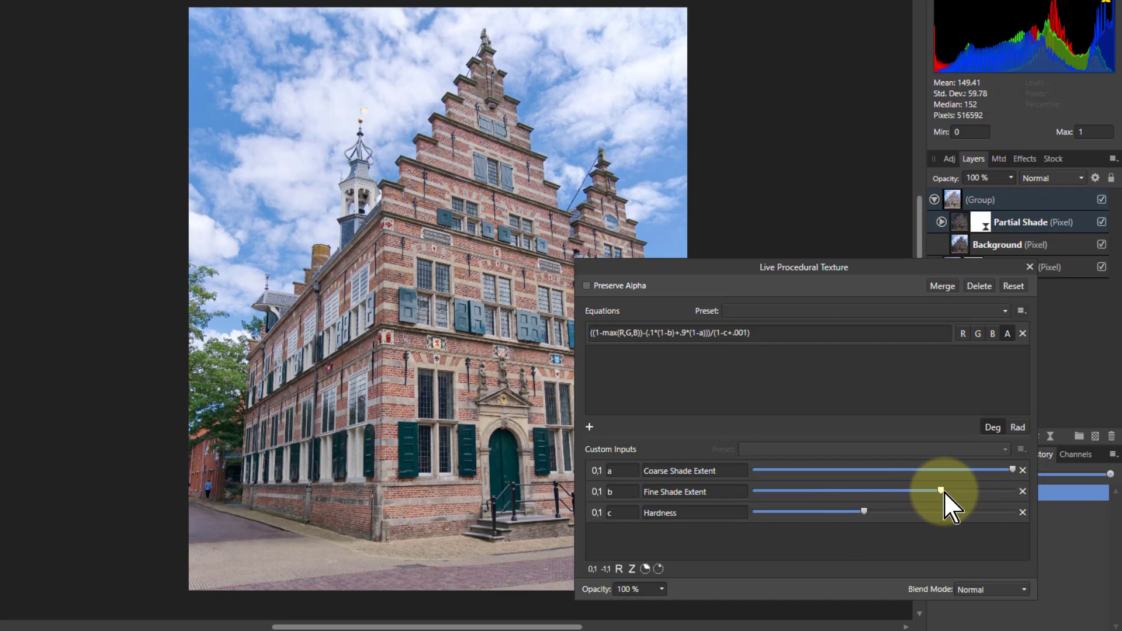
{"action": "left_click_drag", "start_coordinate": [943, 491], "coordinate": [955, 491]}
{"action": "left_click_drag", "start_coordinate": [865, 513], "coordinate": [875, 513]}
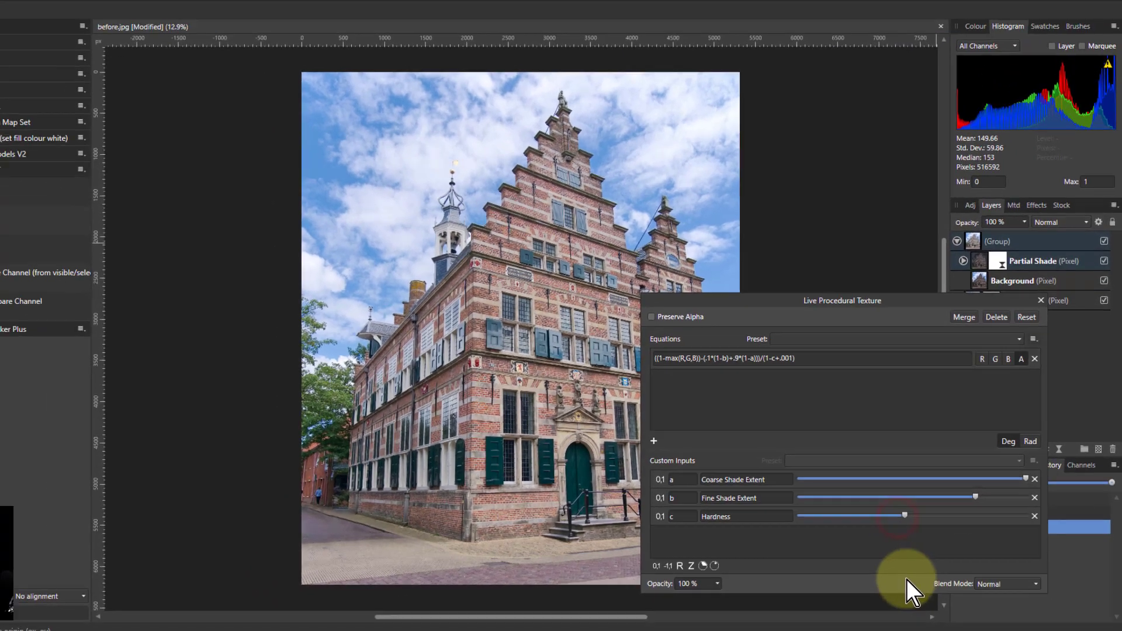